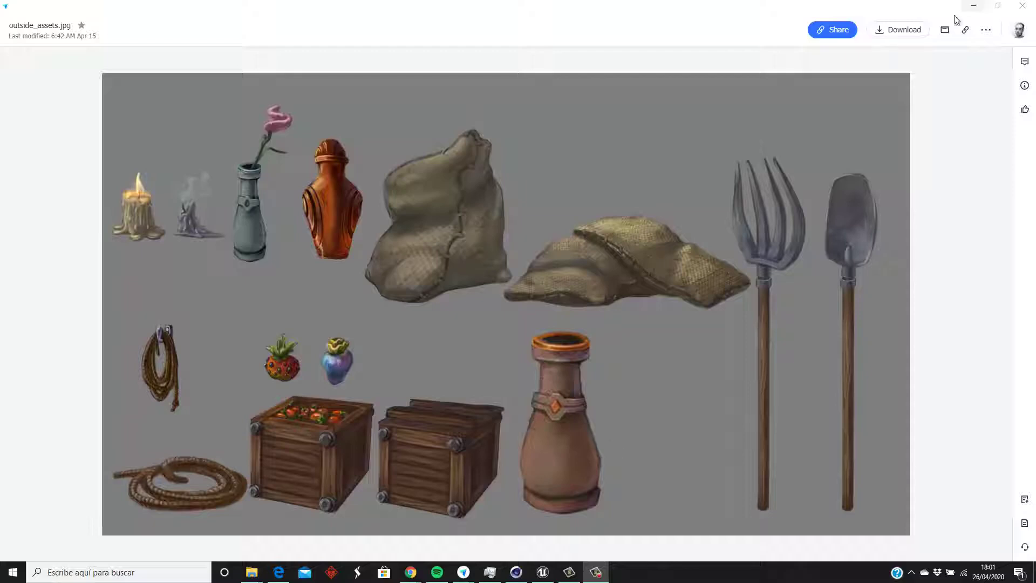
# Step: Minimize the outside_assets.jpg viewer to bring back the Cinema 4D vase blockout
pyautogui.click(972, 9)
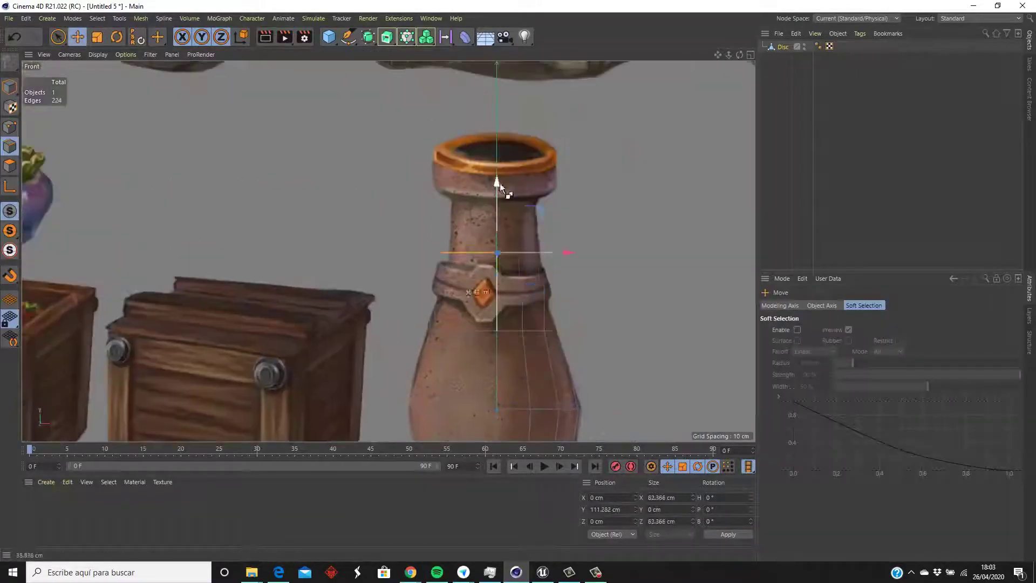
# Step: Refine the vase's ring and collar edges with the Scale and Knife tools
pyautogui.scroll(3, 503, 140)
pyautogui.press('t')
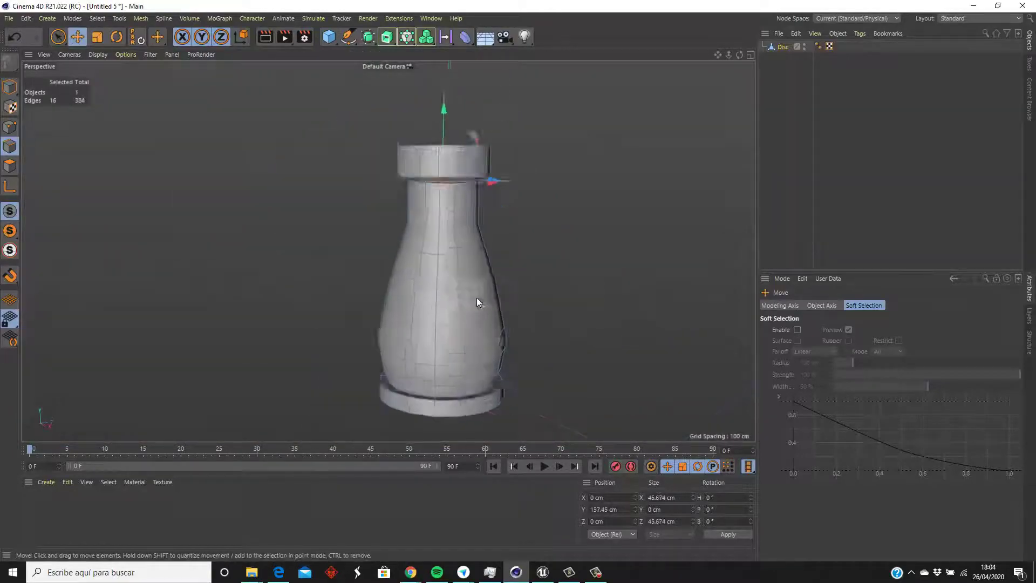
pyautogui.press('k')
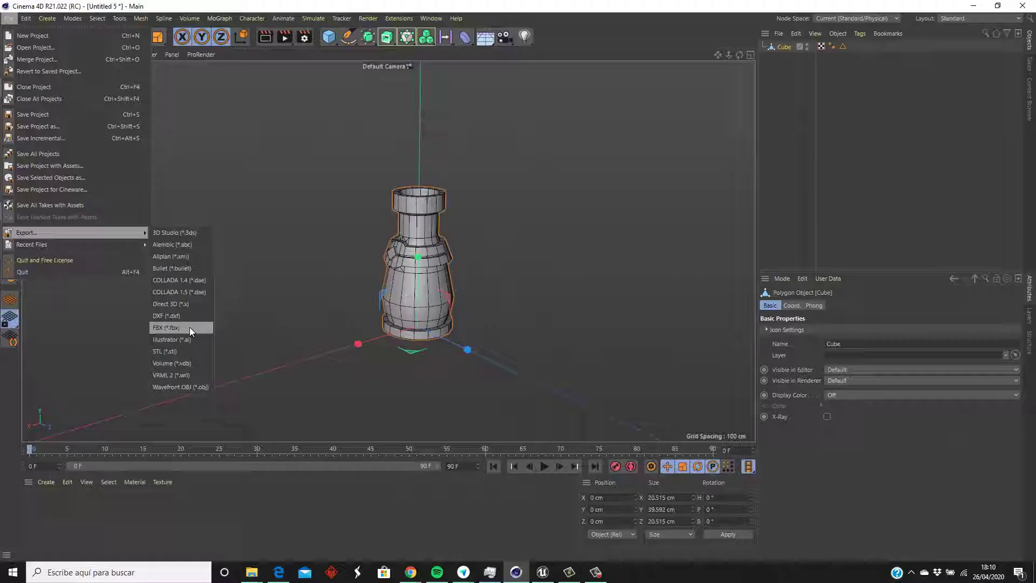
# Step: Export the vase as artefactoPrecursor into a new artefacto_precursor1 folder
pyautogui.click(189, 327)
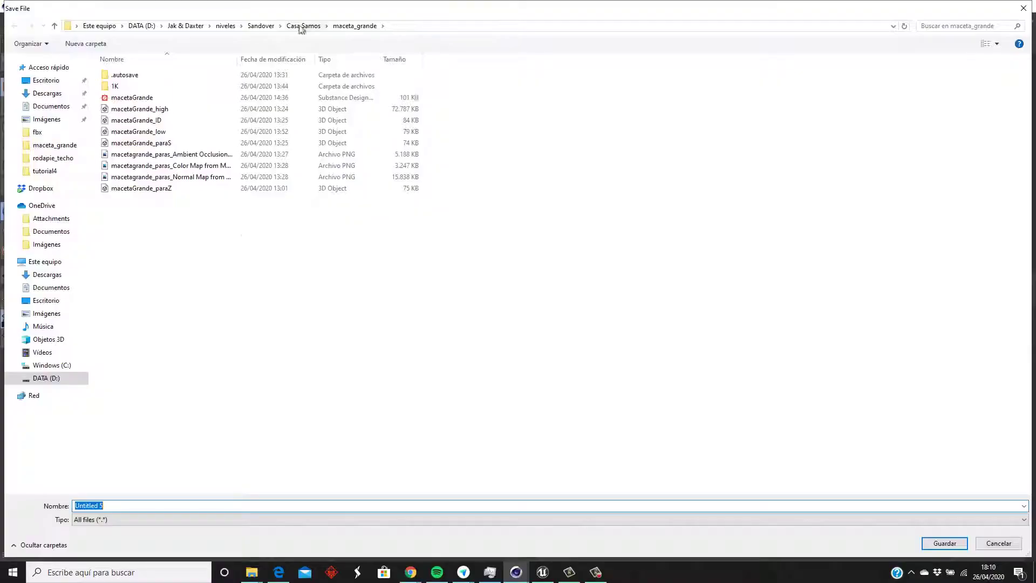
pyautogui.write('artefacto_precursor1')
pyautogui.press('Return')
pyautogui.press('Return')
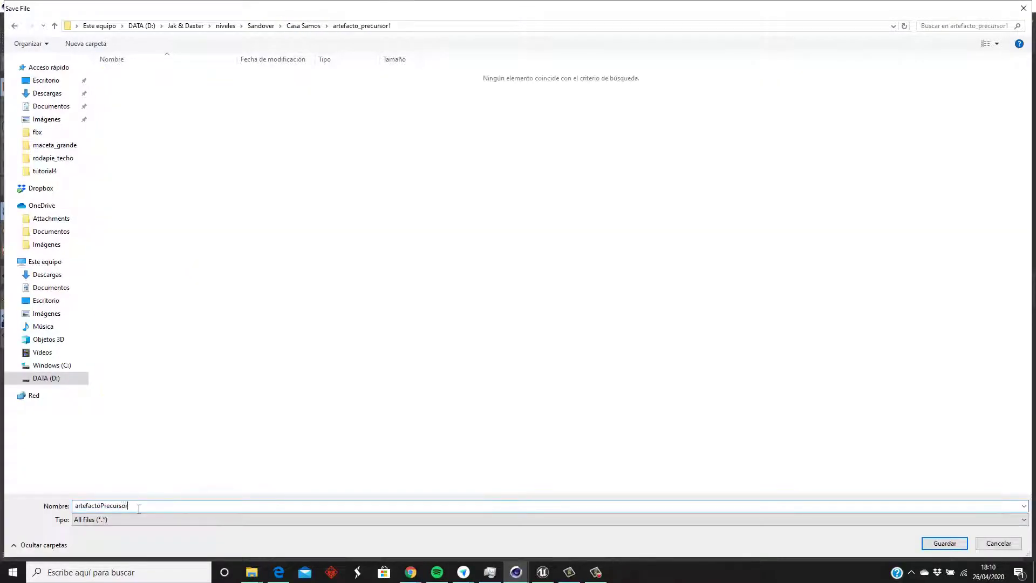
pyautogui.press('Return')
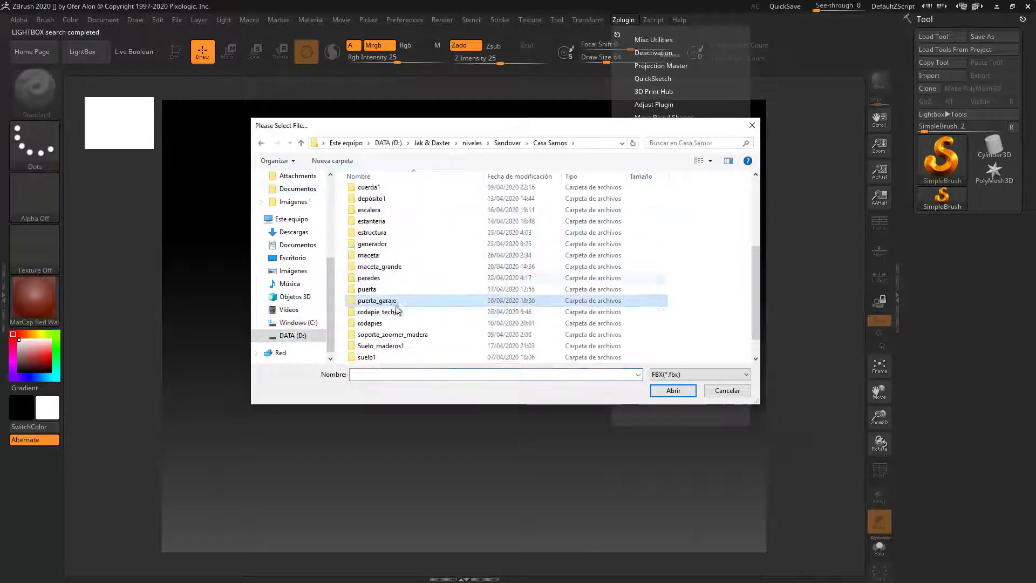
# Step: Import the exported vase into ZBrush and DynaMesh it at resolution 800
pyautogui.doubleClick(399, 192)
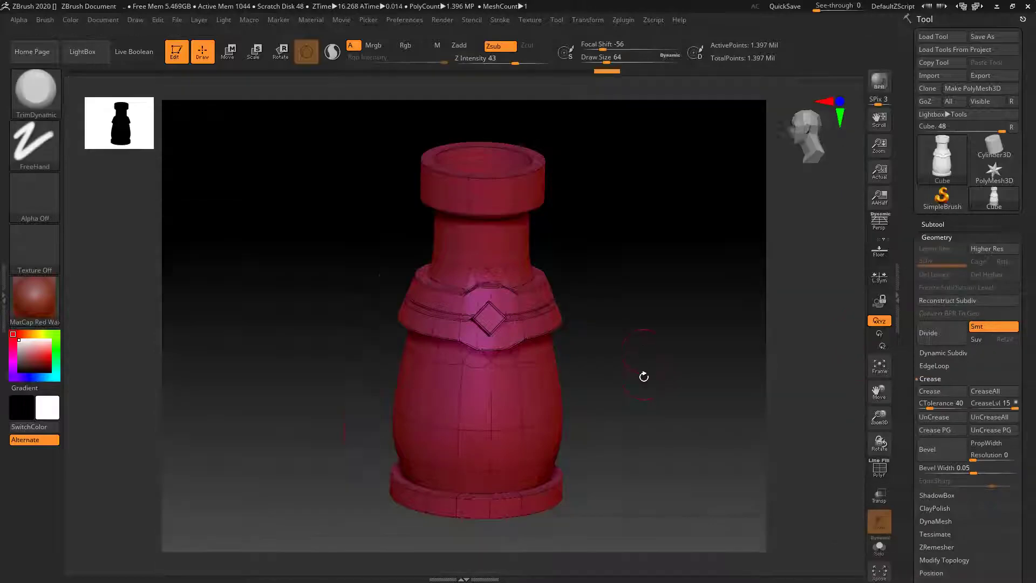
pyautogui.press('s')
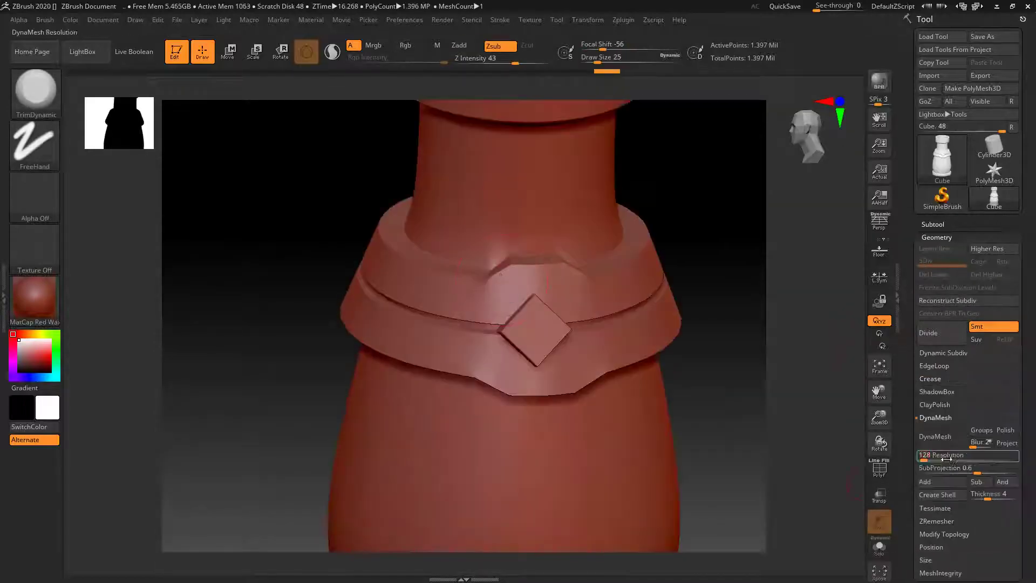
pyautogui.click(941, 435)
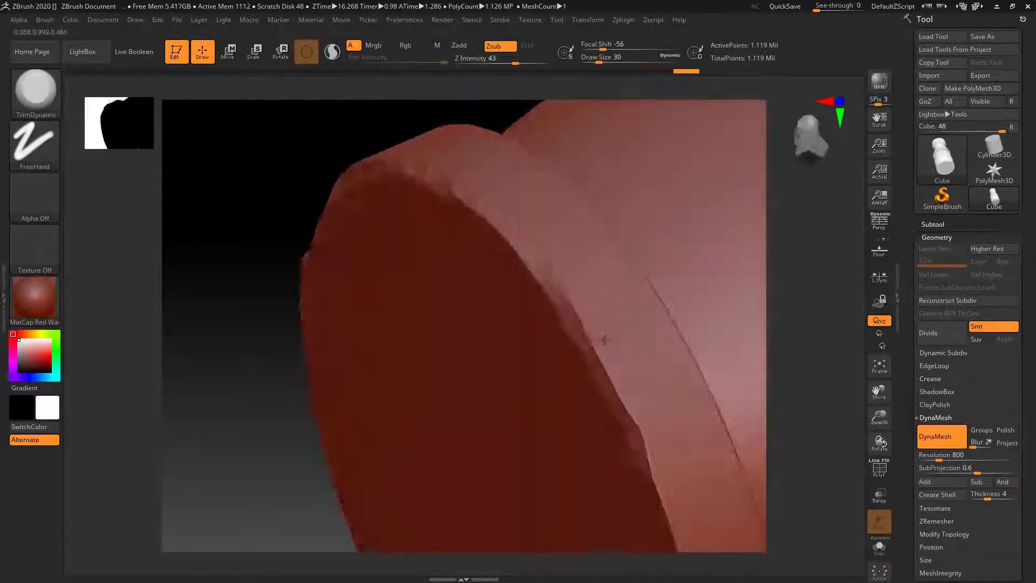
# Step: Turn the view to the rim and pick the OrbFlatten_Edge brush
pyautogui.moveTo(604, 339)
pyautogui.mouseDown()
pyautogui.moveTo(507, 369)
pyautogui.moveTo(388, 440)
pyautogui.moveTo(386, 408)
pyautogui.moveTo(508, 371)
pyautogui.mouseUp()
pyautogui.press('b')
pyautogui.click(389, 249)
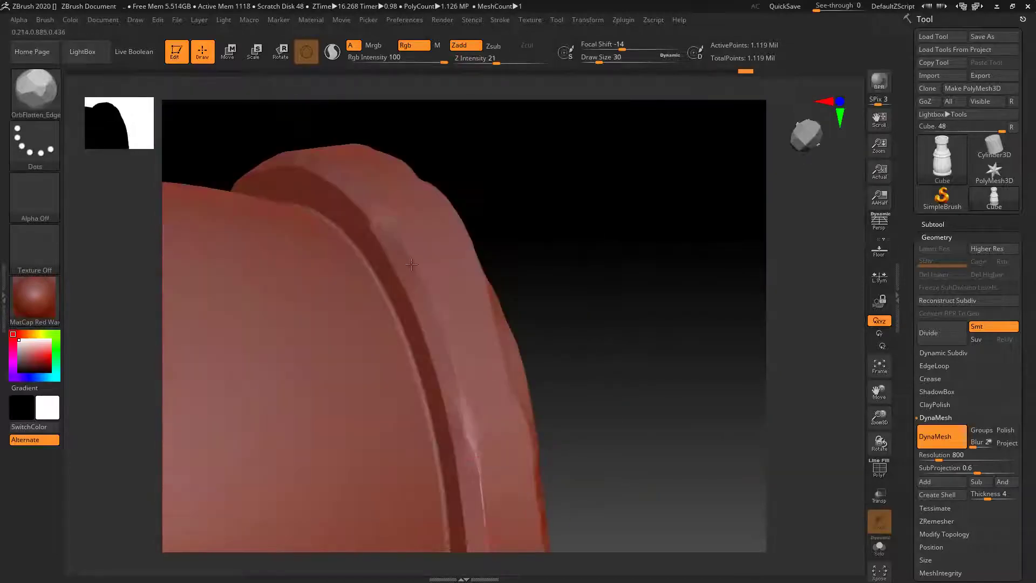
# Step: Mask part of the collar and sculpt it with the Orb_Extrem_Poli brush
pyautogui.moveTo(509, 371); pyautogui.dragTo(531, 347)
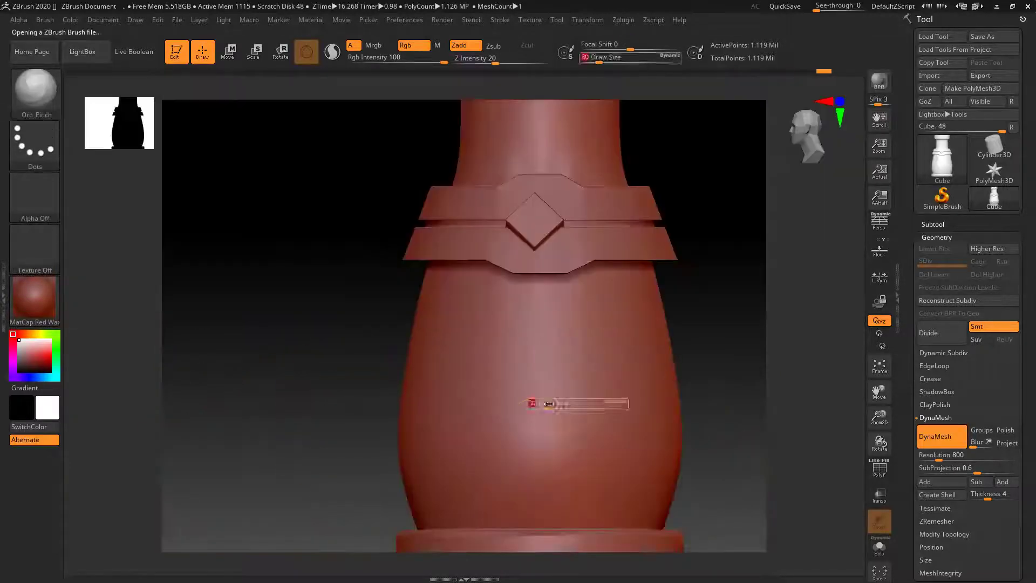
pyautogui.keyDown('ctrl'); pyautogui.moveTo(642, 357); pyautogui.dragTo(649, 419); pyautogui.keyUp('ctrl')
pyautogui.press('b')
pyautogui.click(475, 178)
pyautogui.moveTo(474, 342)
pyautogui.mouseDown()
pyautogui.moveTo(496, 402)
pyautogui.moveTo(441, 370)
pyautogui.mouseUp()
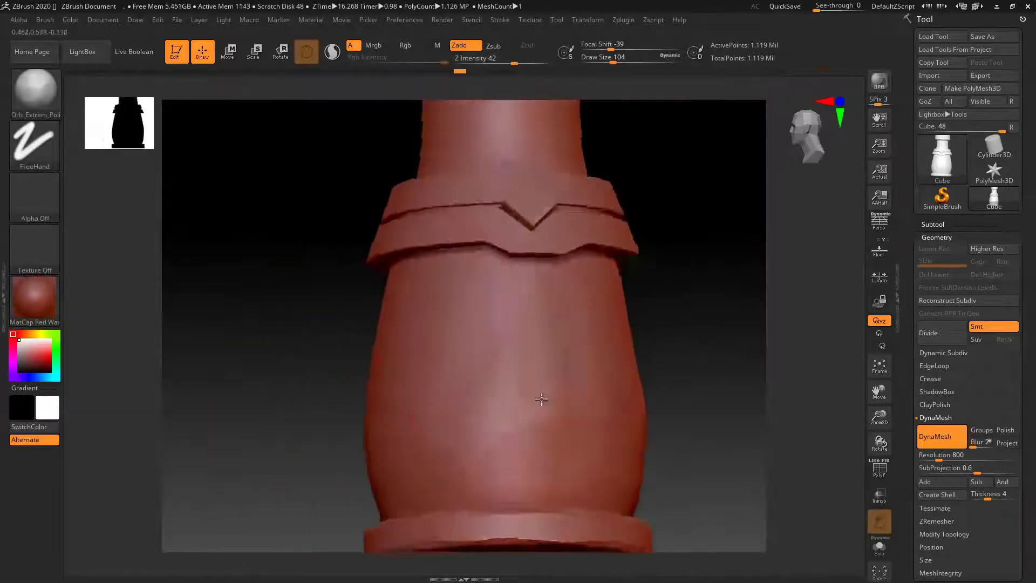
pyautogui.moveTo(541, 399); pyautogui.dragTo(341, 382)
pyautogui.press('s')
pyautogui.moveTo(569, 429)
pyautogui.keyDown('alt'); pyautogui.mouseDown()
pyautogui.moveTo(417, 249)
pyautogui.moveTo(571, 458)
pyautogui.mouseUp(); pyautogui.keyUp('alt')
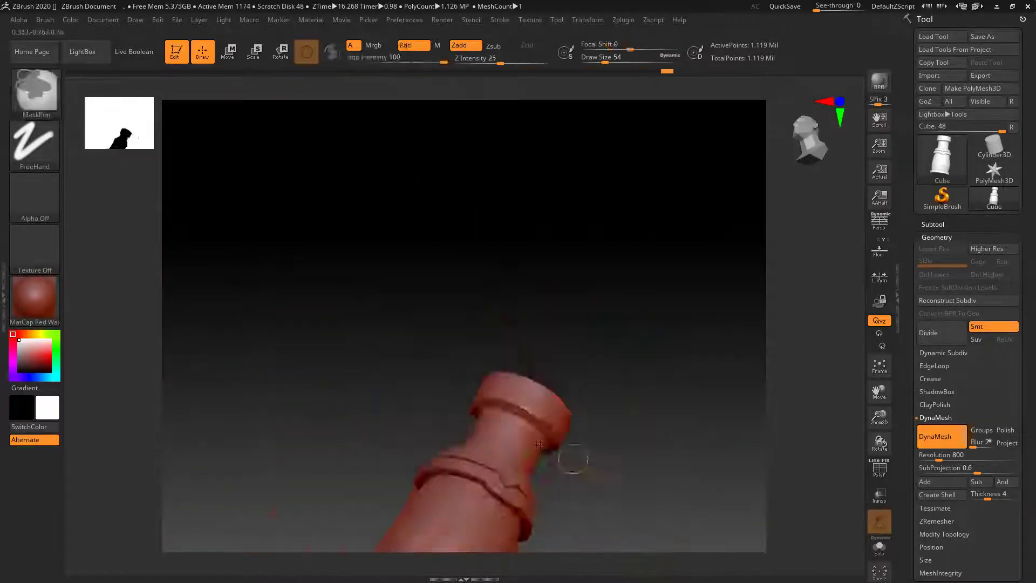
# Step: Switch to the Standard brush and work the upper neck and collar
pyautogui.press('b')
pyautogui.press('s')
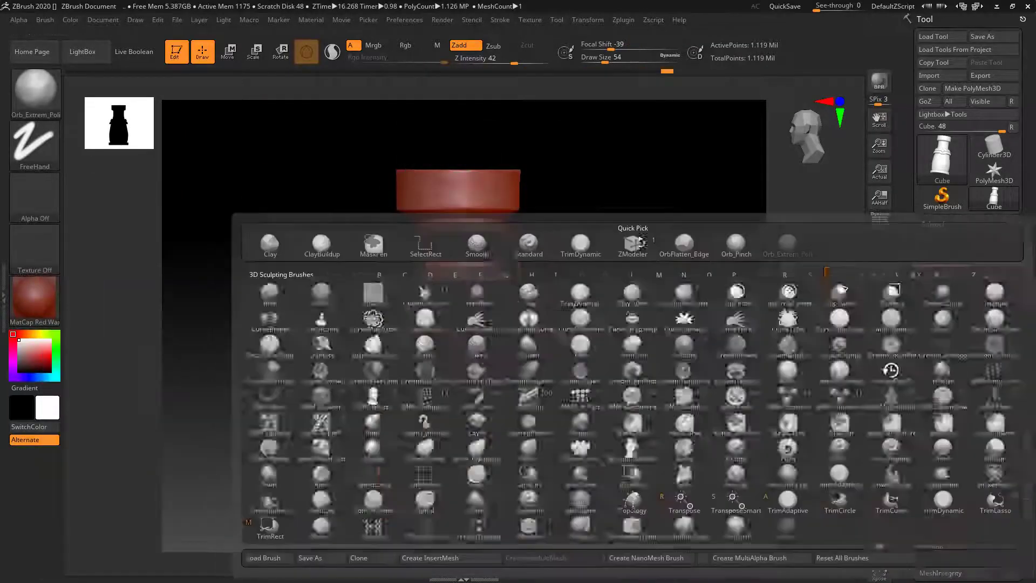
pyautogui.press('t')
pyautogui.moveTo(543, 370)
pyautogui.mouseDown()
pyautogui.moveTo(661, 406)
pyautogui.moveTo(590, 370)
pyautogui.moveTo(526, 378)
pyautogui.mouseUp()
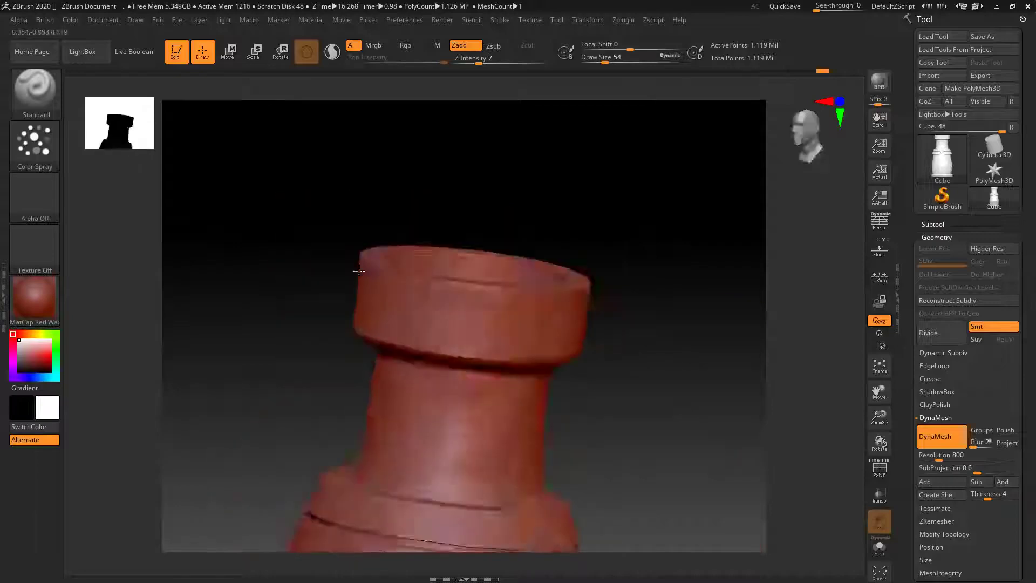
# Step: Flatten the neck and collar edges with the OrbFlatten_Edge brush
pyautogui.press('b')
pyautogui.press('o')
pyautogui.press('f')
pyautogui.press('s')
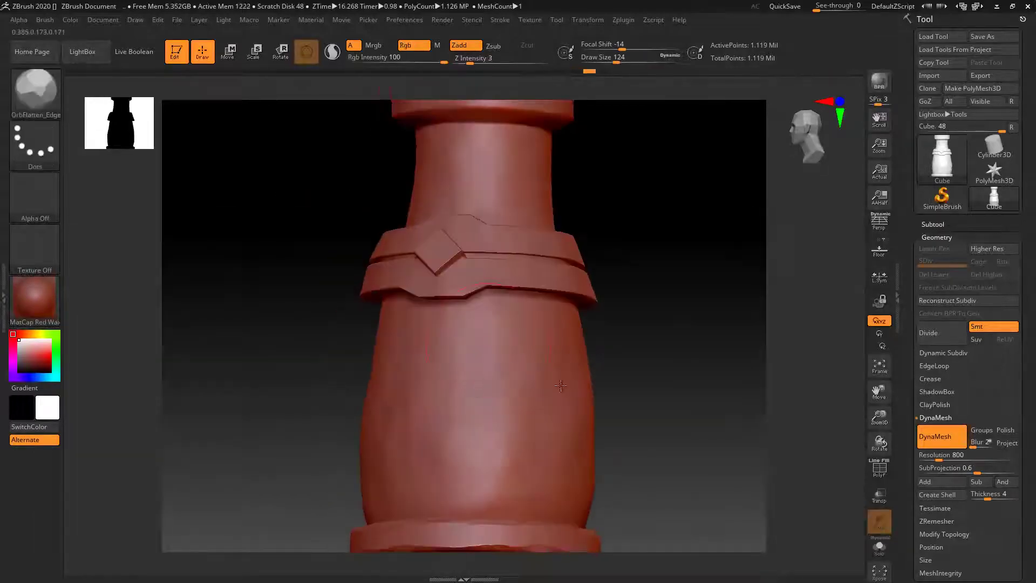
pyautogui.moveTo(486, 332); pyautogui.dragTo(532, 291)
pyautogui.moveTo(406, 368); pyautogui.dragTo(377, 378)
# Step: Trim the collar groove edges inward with the TrimDynamic brush, then inspect the rings
pyautogui.press('b')
pyautogui.press('t')
pyautogui.press('d')
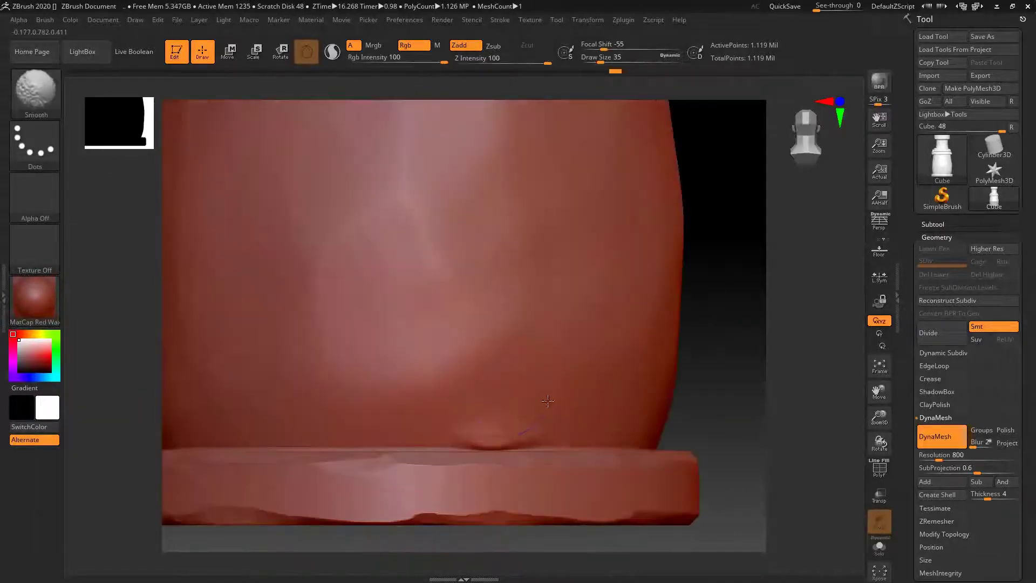
pyautogui.moveTo(701, 324)
pyautogui.mouseDown()
pyautogui.moveTo(647, 351)
pyautogui.moveTo(674, 345)
pyautogui.mouseUp()
pyautogui.moveTo(473, 363)
pyautogui.mouseDown()
pyautogui.moveTo(394, 362)
pyautogui.moveTo(305, 522)
pyautogui.moveTo(319, 480)
pyautogui.moveTo(479, 405)
pyautogui.mouseUp()
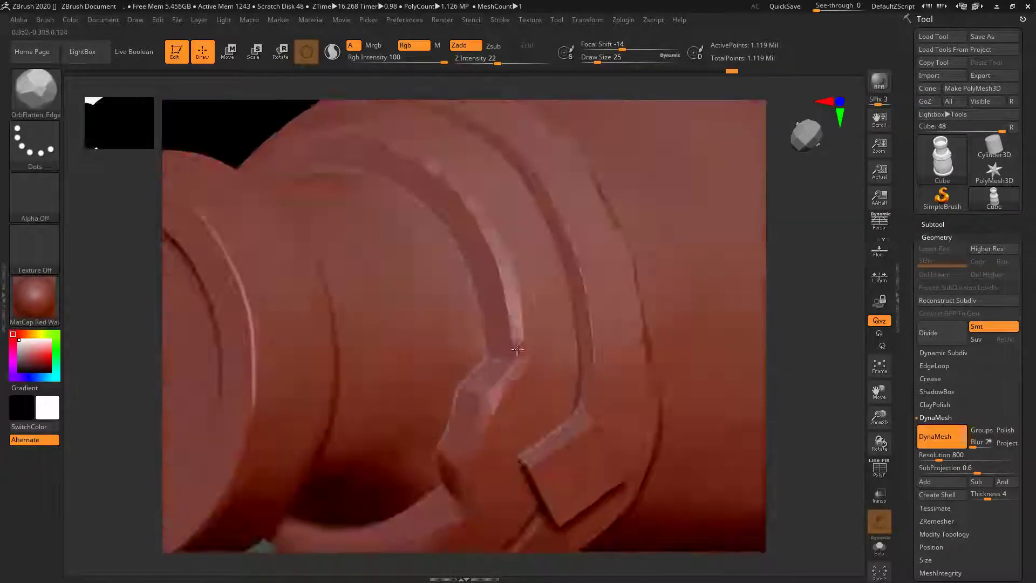
pyautogui.moveTo(479, 404); pyautogui.dragTo(363, 340)
pyautogui.moveTo(364, 340)
pyautogui.mouseDown(button='right')
pyautogui.moveTo(477, 232)
pyautogui.moveTo(526, 414)
pyautogui.mouseUp(button='right')
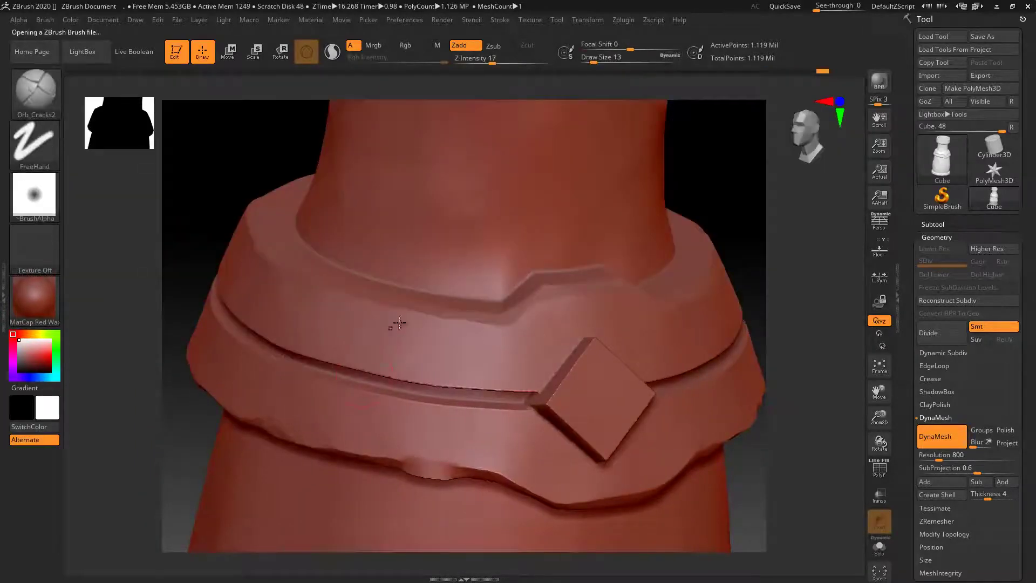
# Step: Carve crack grooves across the collar band with Orb_Cracks, masking and resizing as needed
pyautogui.moveTo(299, 300); pyautogui.dragTo(396, 348)
pyautogui.press('ctrl')
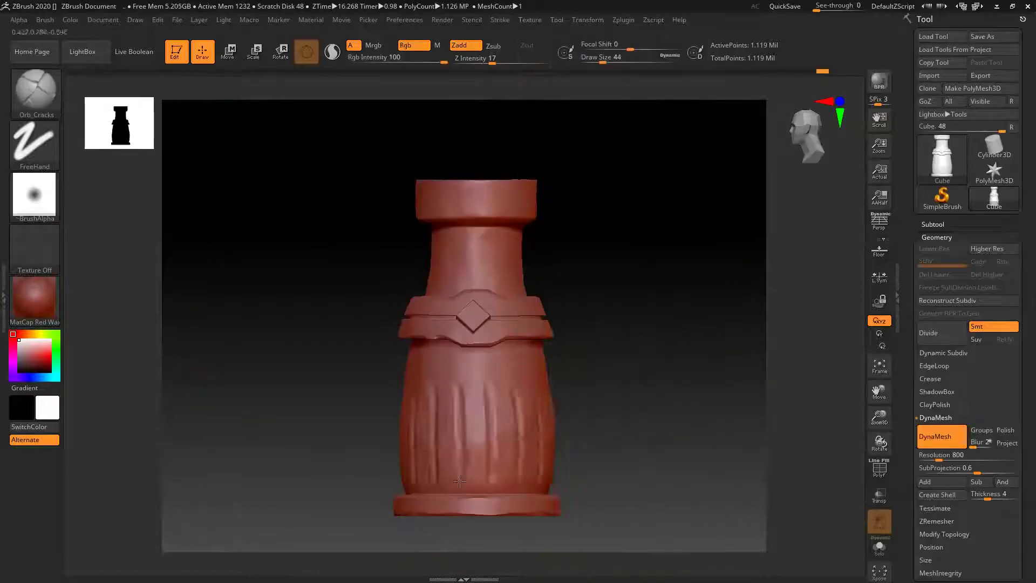
pyautogui.press('s')
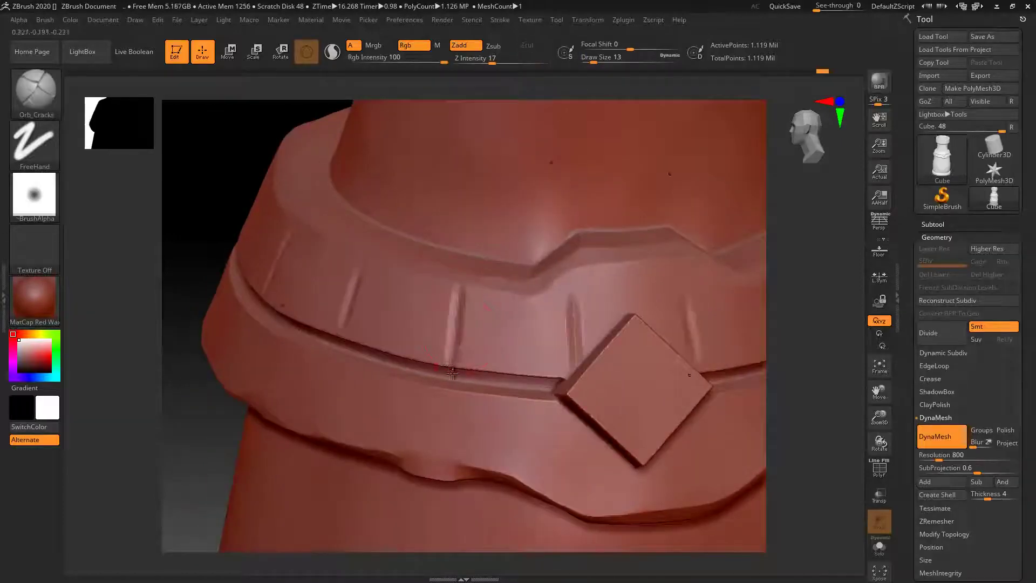
pyautogui.moveTo(451, 311); pyautogui.dragTo(572, 420, button='right')
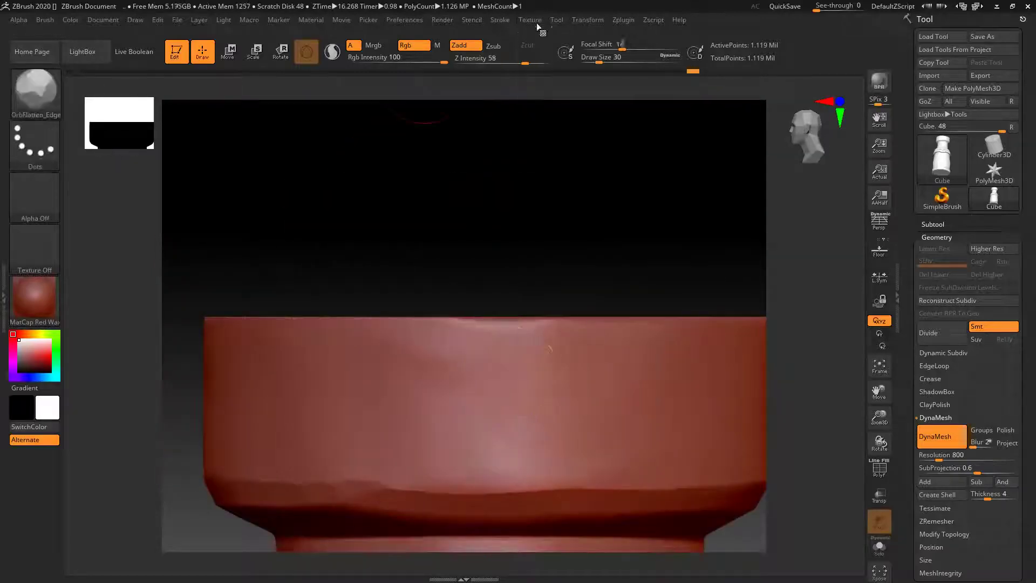
# Step: Open the Transform settings for 16-way radial symmetry and look down into the pot
pyautogui.click(587, 20)
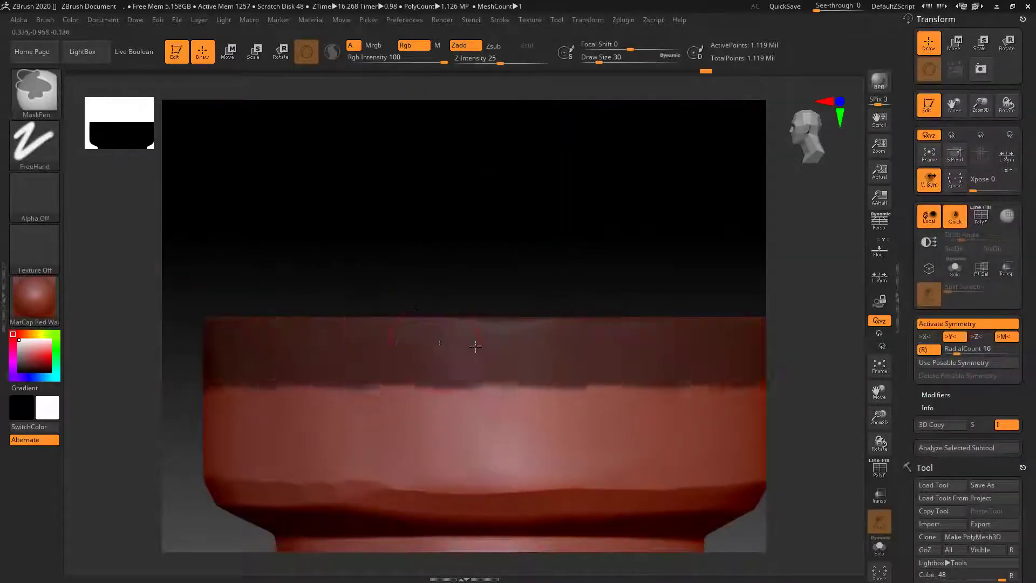
pyautogui.moveTo(474, 346); pyautogui.dragTo(317, 338, button='right')
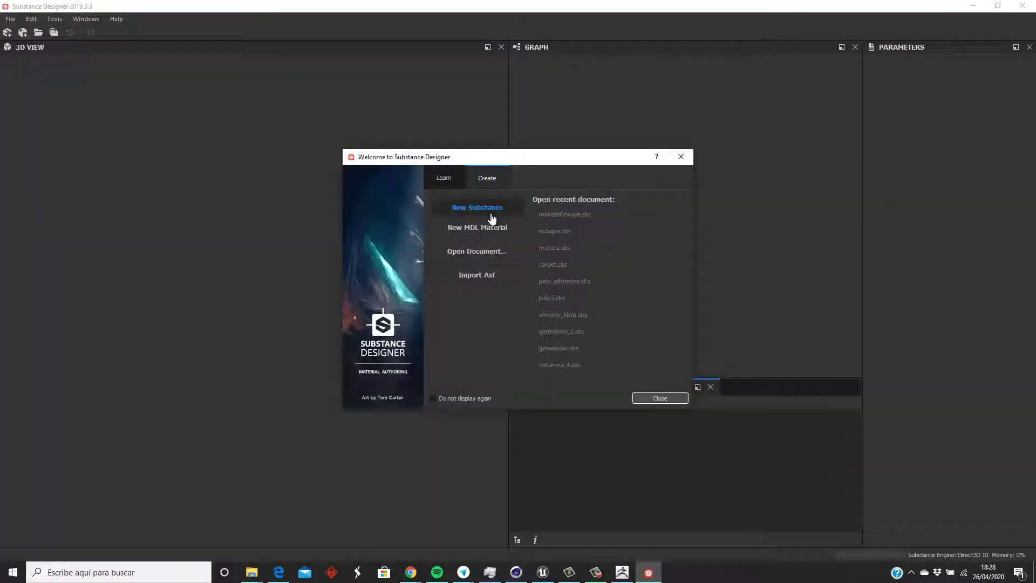
# Step: Import the vase mesh into a new graph and add Normal, Thickness and Position bakers
pyautogui.click(492, 218)
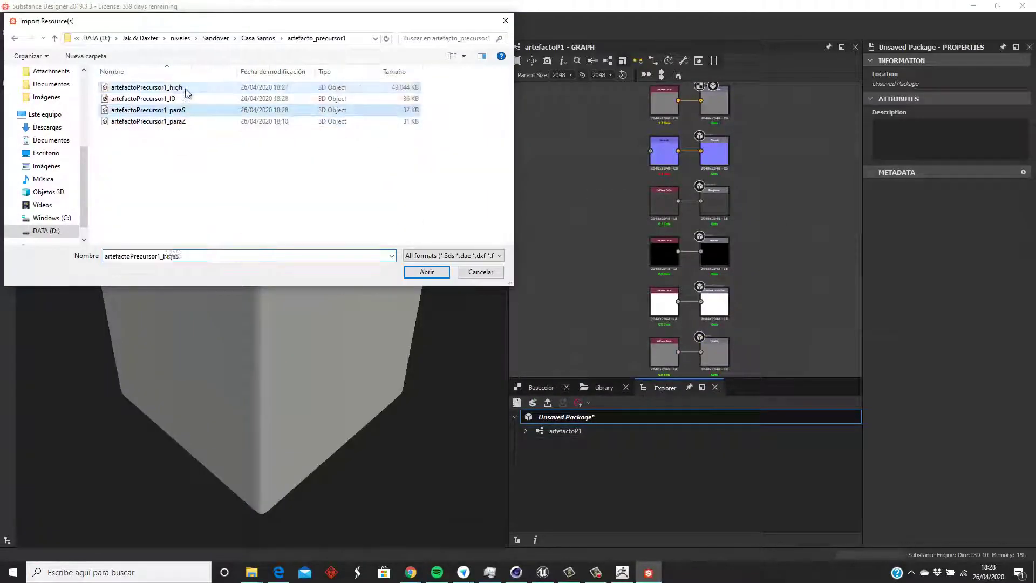
pyautogui.doubleClick(187, 93)
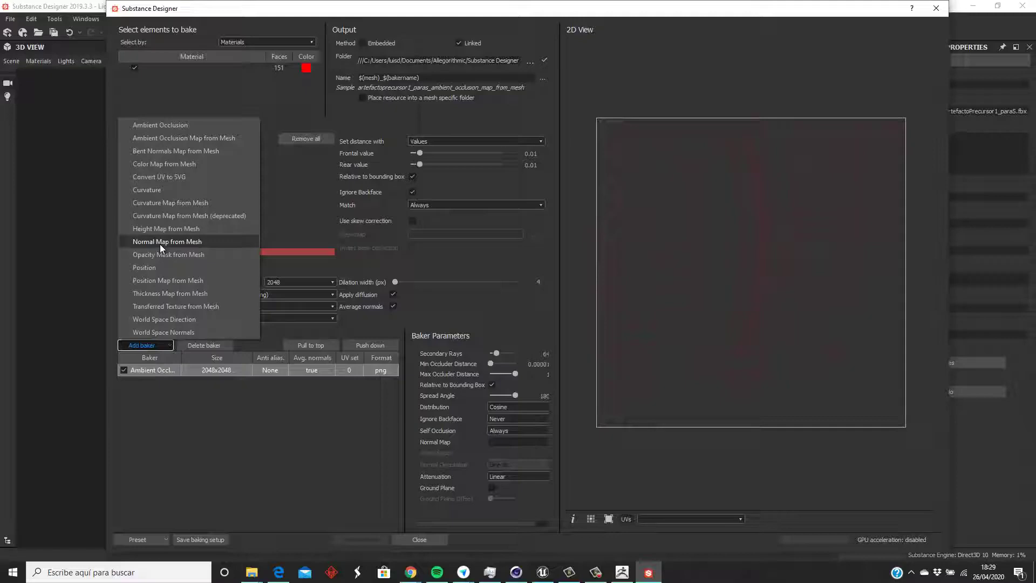
pyautogui.click(160, 244)
pyautogui.click(141, 345)
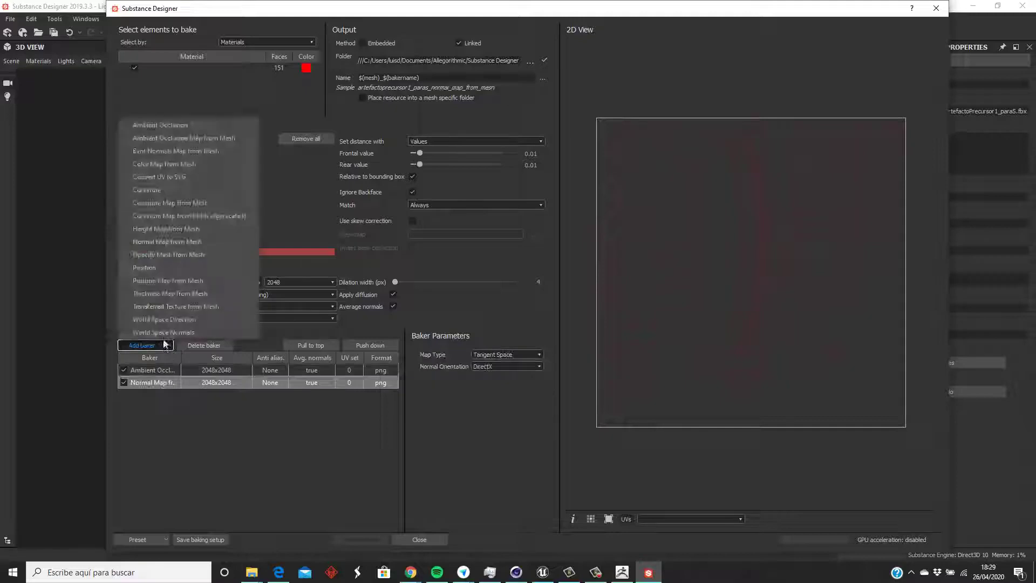
pyautogui.click(170, 293)
pyautogui.click(141, 345)
pyautogui.click(168, 280)
pyautogui.click(269, 382)
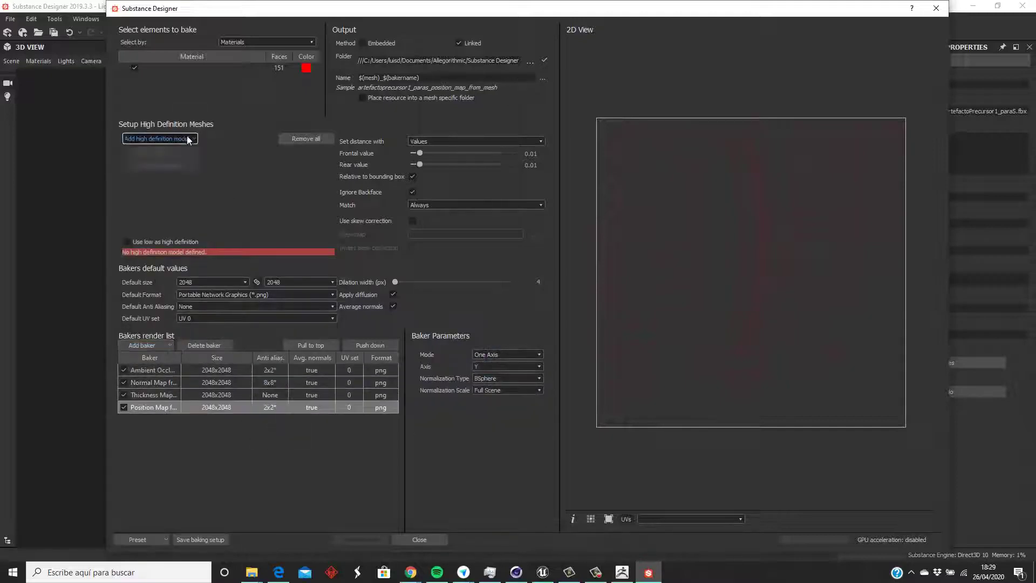
# Step: Load artefactoPrecursor1_high and bake AO, normal, thickness and position maps at 2048x2048
pyautogui.click(359, 538)
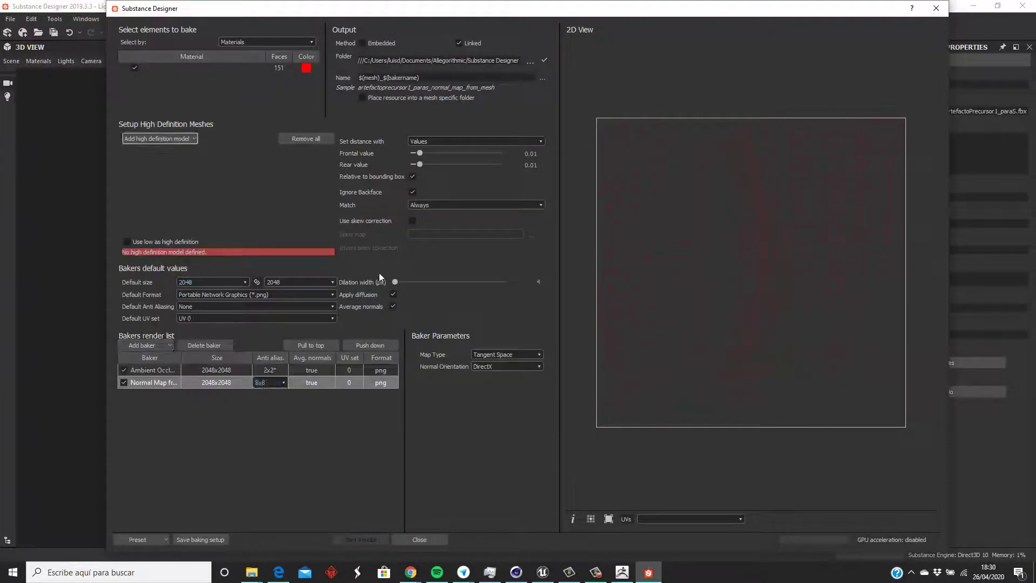
pyautogui.click(175, 169)
pyautogui.click(347, 541)
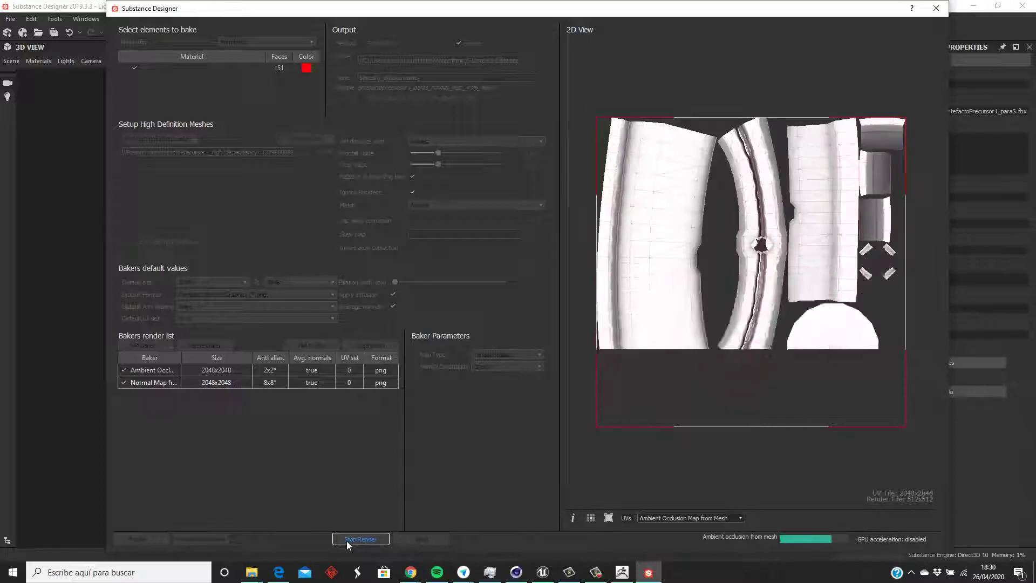
pyautogui.click(124, 370)
pyautogui.click(124, 383)
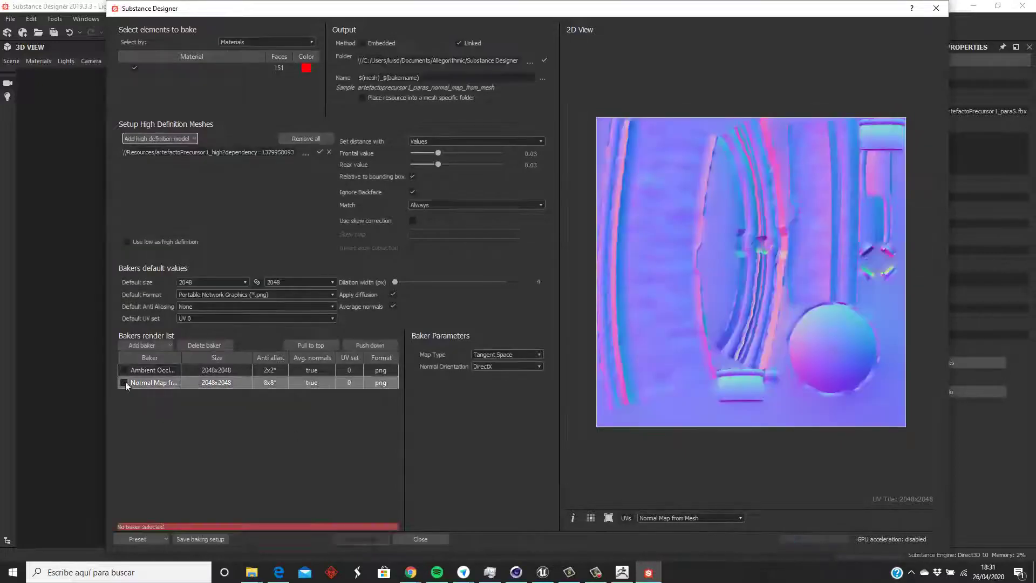
pyautogui.click(374, 539)
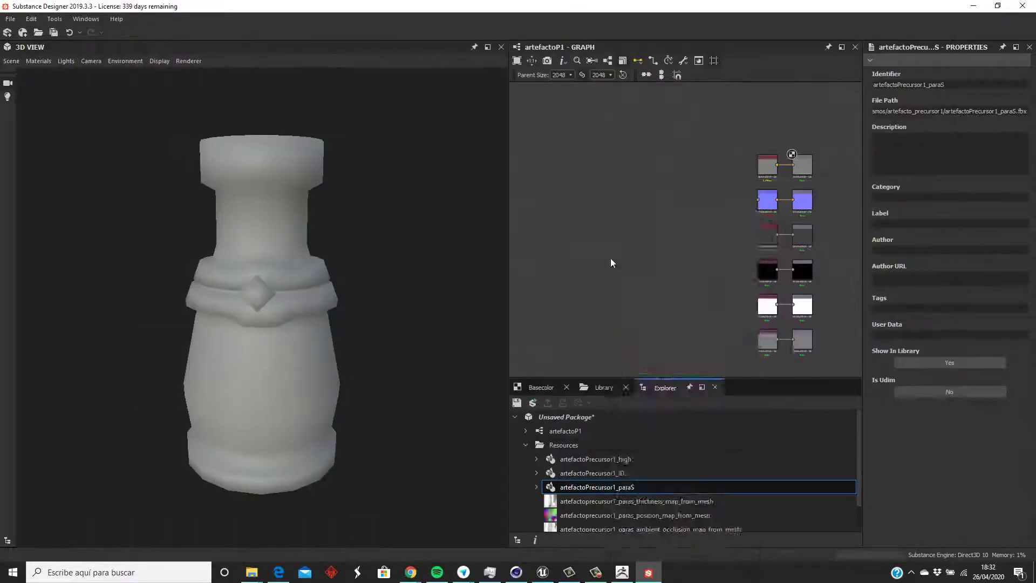
# Step: Add a Multi-Material Blend node and link the Ceramica_01 material into it
pyautogui.press('space')
pyautogui.write('material bl')
pyautogui.click(610, 258)
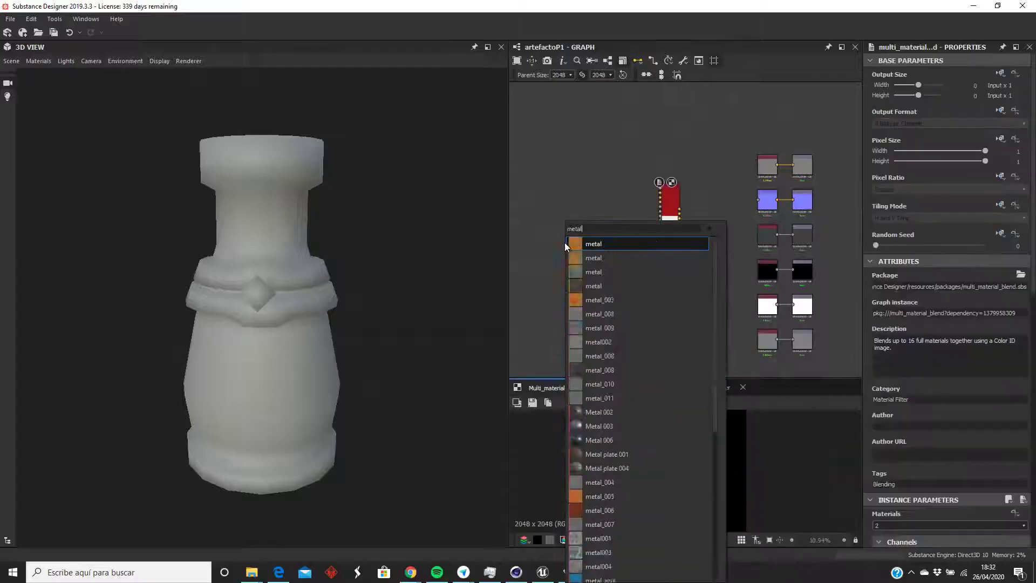
pyautogui.hotkey('ctrl', 'v')
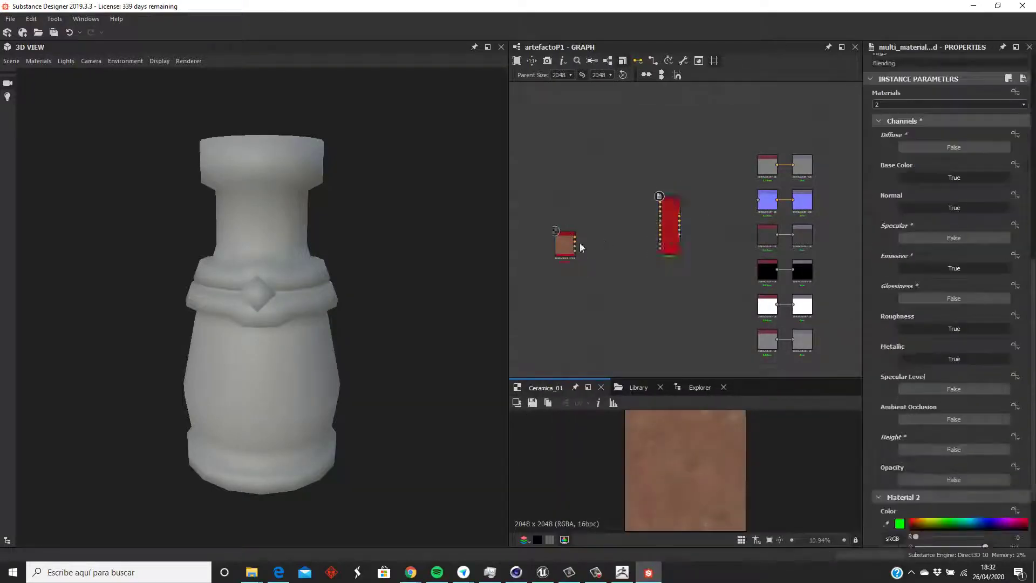
pyautogui.moveTo(575, 243); pyautogui.dragTo(659, 224)
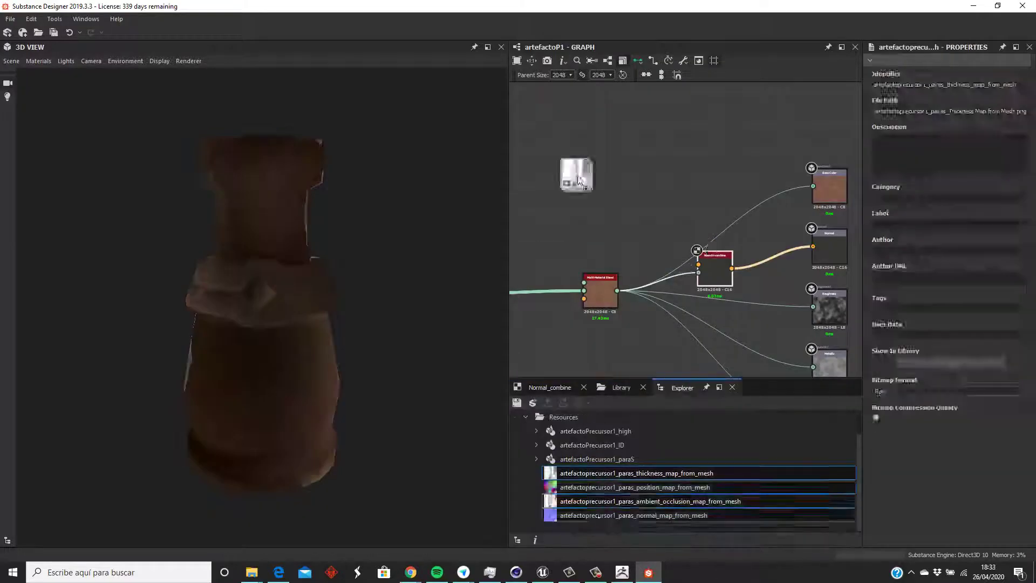
# Step: Bring the baked mesh maps into the graph and wire the normal into Normal Combine
pyautogui.moveTo(577, 181); pyautogui.dragTo(539, 116)
pyautogui.moveTo(555, 266); pyautogui.dragTo(694, 342)
pyautogui.scroll(-2, 695, 282)
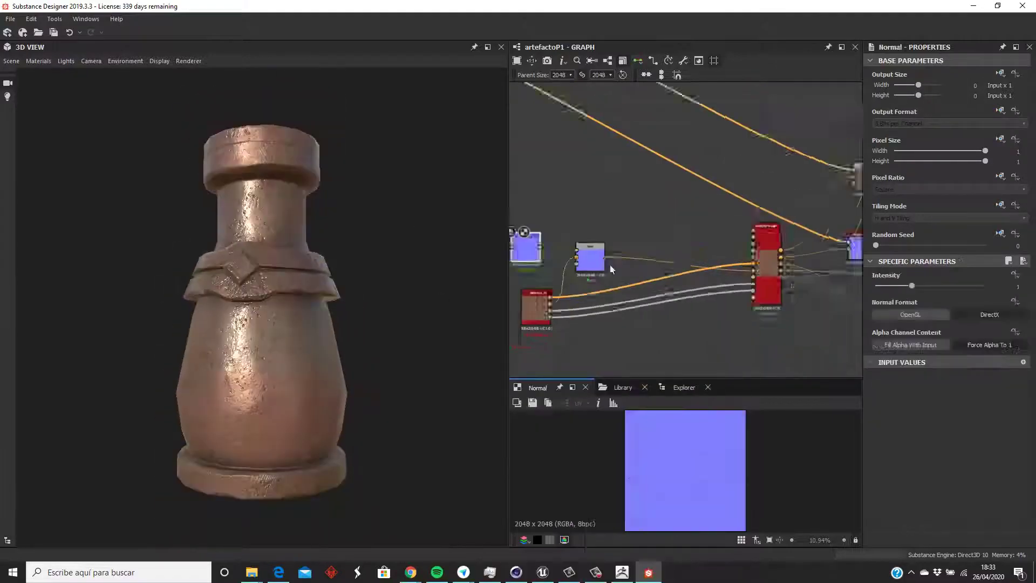
pyautogui.moveTo(660, 332); pyautogui.dragTo(615, 332, button='middle')
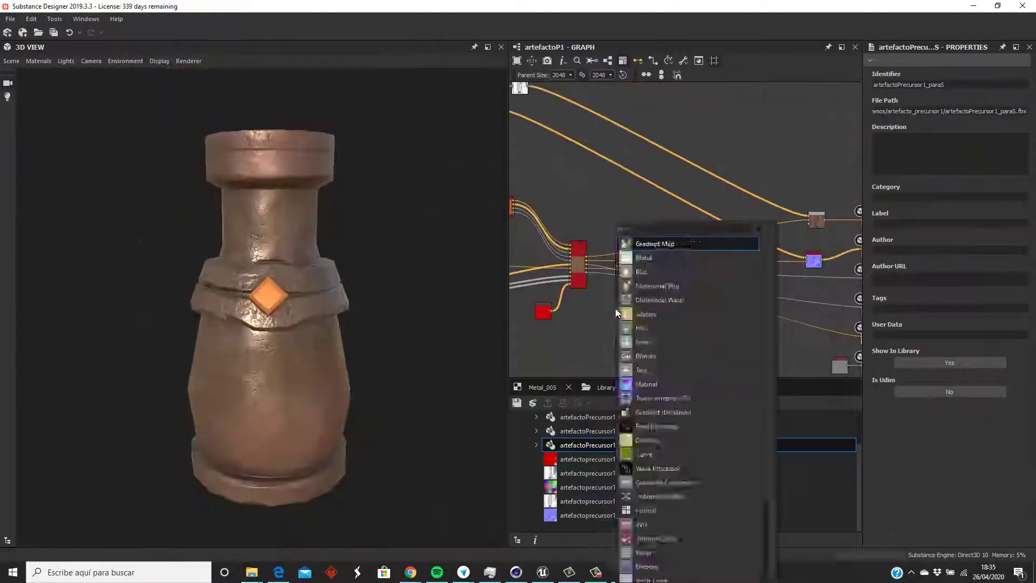
# Step: Add an RGBA Split node and push the gradient map's light key to 0.942
pyautogui.scroll(-5, 931, 364)
pyautogui.scroll(-3, 931, 303)
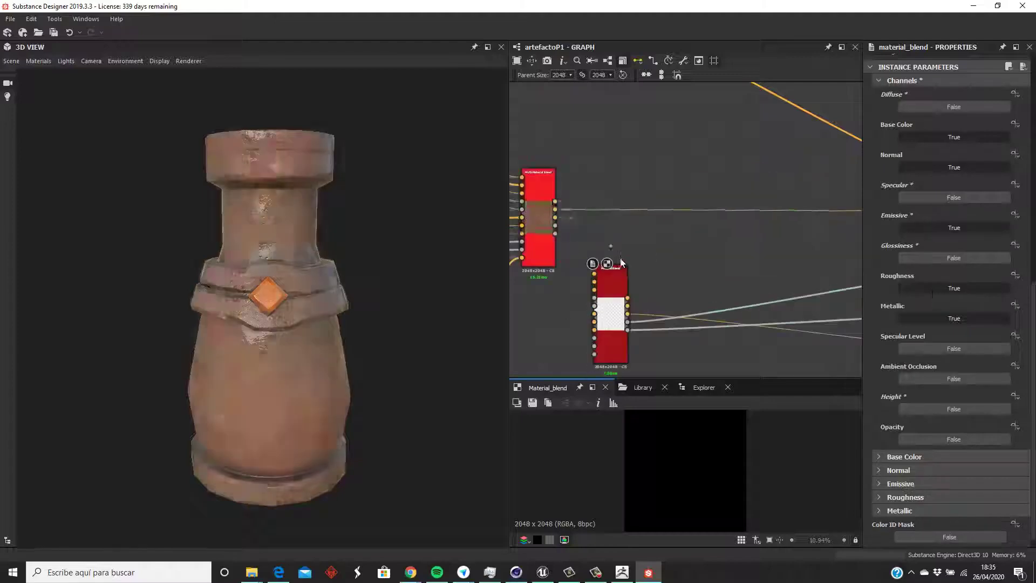
pyautogui.press('space')
pyautogui.click(659, 191)
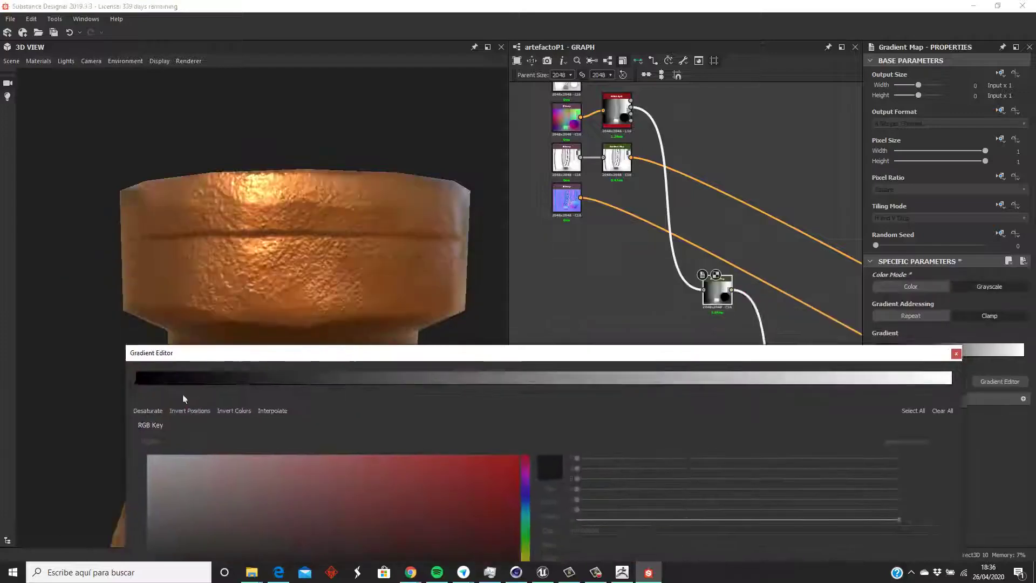
pyautogui.moveTo(827, 388); pyautogui.dragTo(907, 390)
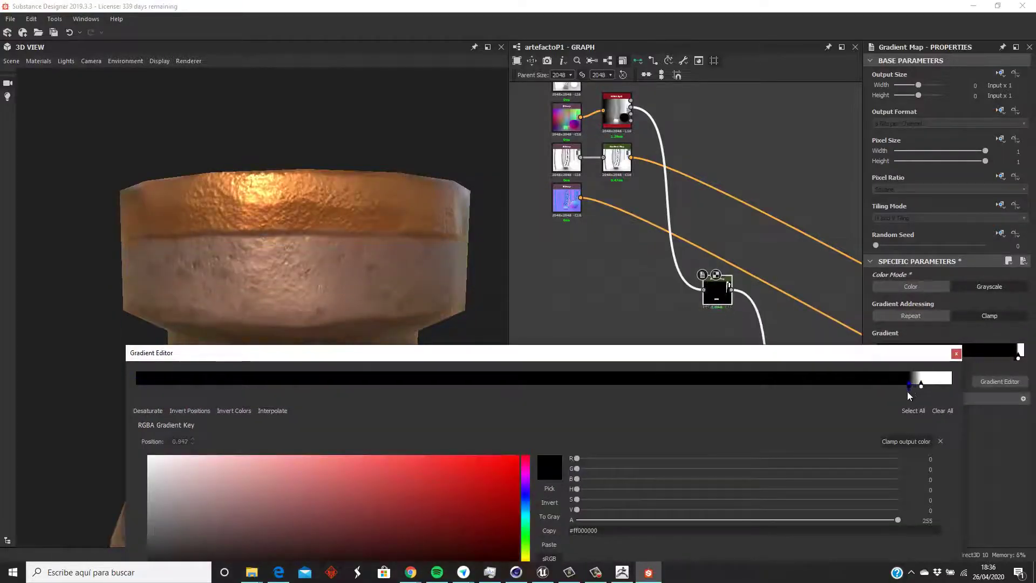
pyautogui.click(955, 353)
# Step: Add Clouds, Slope Blur, Uniform Color and Blend nodes for the copper rim mask
pyautogui.scroll(-5, 365, 325)
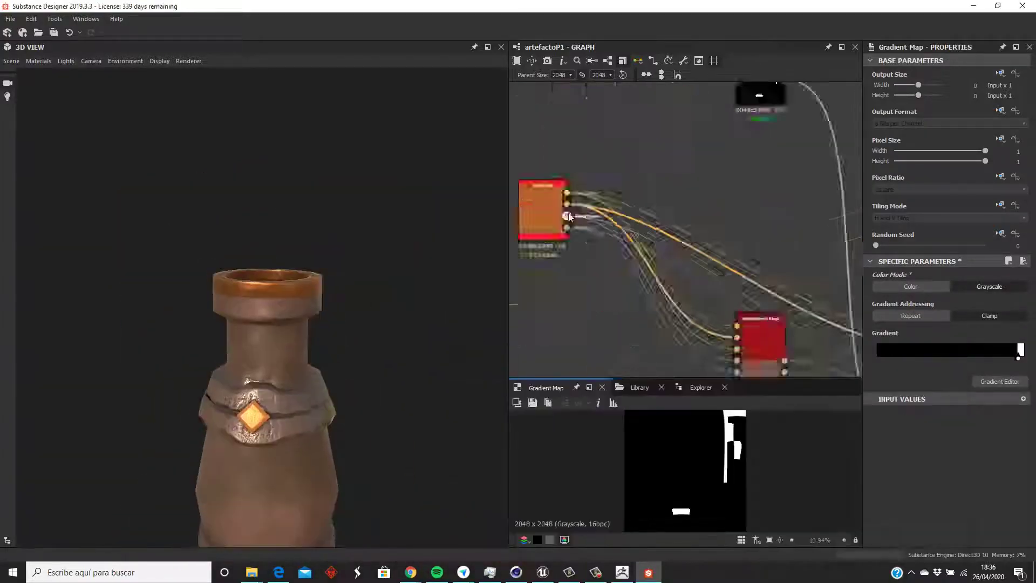
pyautogui.scroll(3, 335, 299)
pyautogui.scroll(-5, 286, 397)
pyautogui.scroll(-5, 658, 338)
pyautogui.scroll(5, 581, 316)
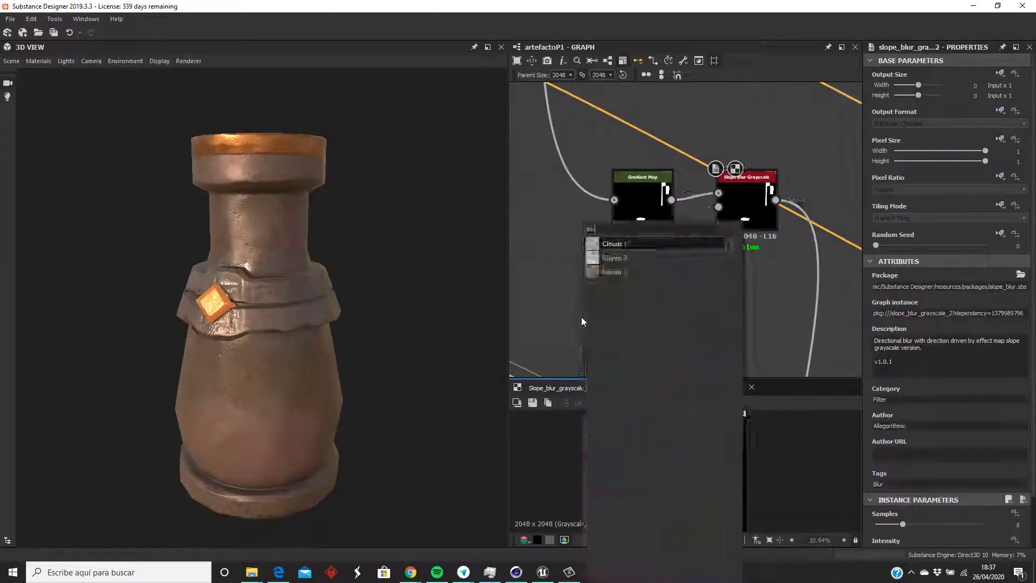
pyautogui.click(620, 254)
pyautogui.doubleClick(725, 178)
pyautogui.scroll(-5, 659, 268)
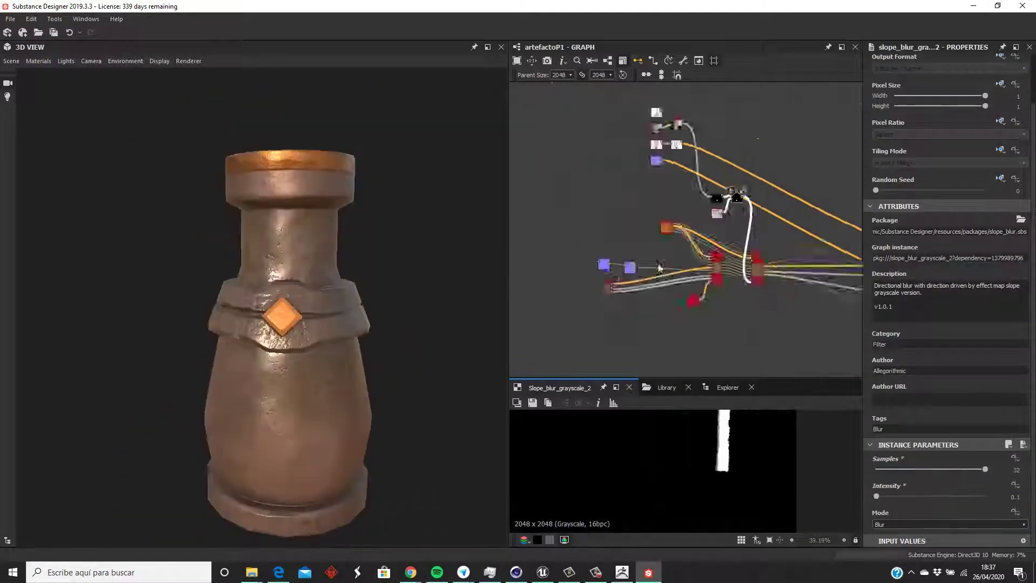
pyautogui.click(797, 272)
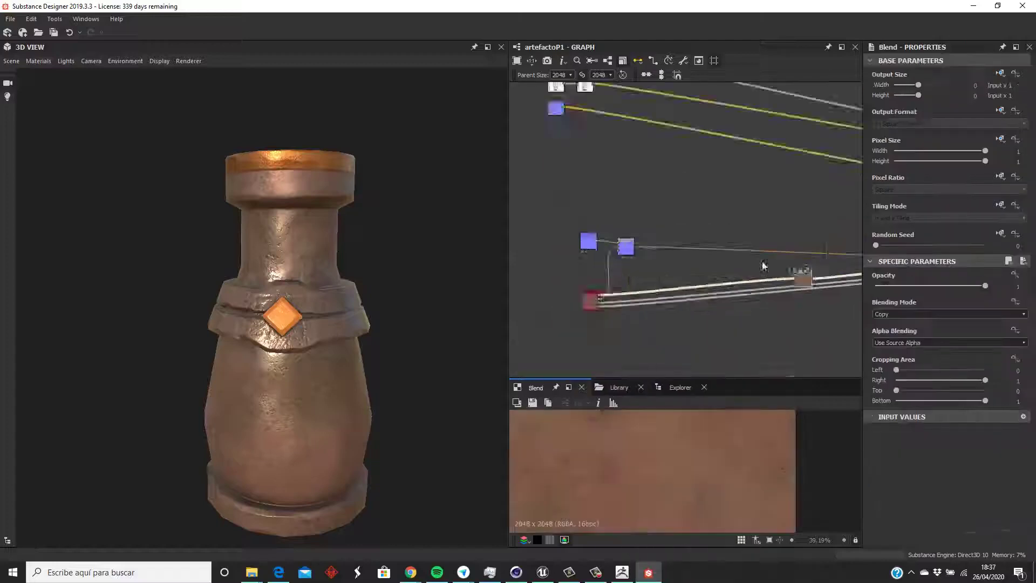
pyautogui.click(641, 207)
# Step: Chain a Blend and a Levels node after the Curvature Sobel output
pyautogui.click(711, 280)
pyautogui.scroll(3, 584, 146)
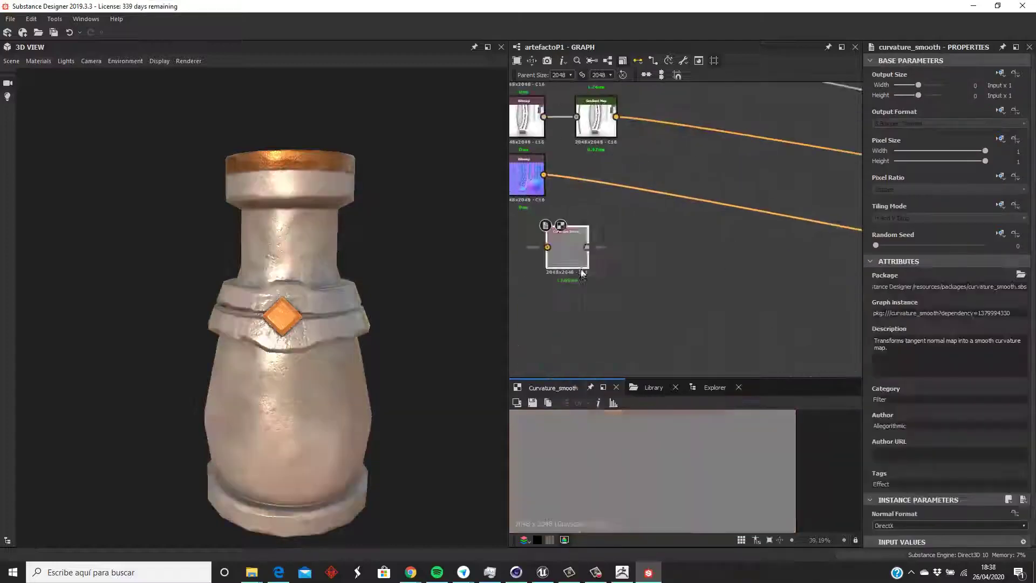
pyautogui.moveTo(603, 220); pyautogui.dragTo(632, 235, button='middle')
pyautogui.moveTo(705, 273); pyautogui.dragTo(539, 213)
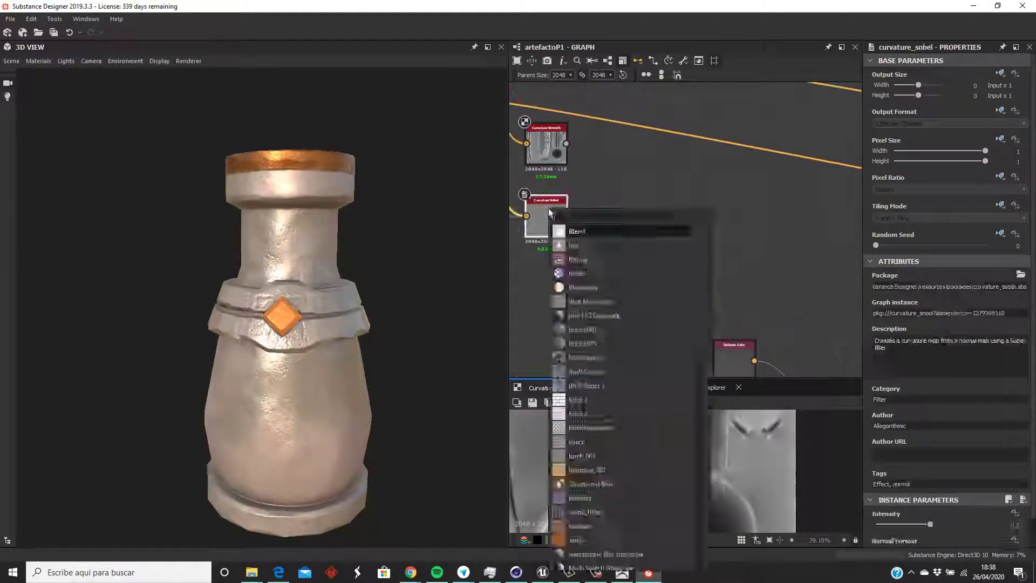
pyautogui.click(617, 224)
pyautogui.moveTo(638, 215); pyautogui.dragTo(692, 218)
pyautogui.click(723, 243)
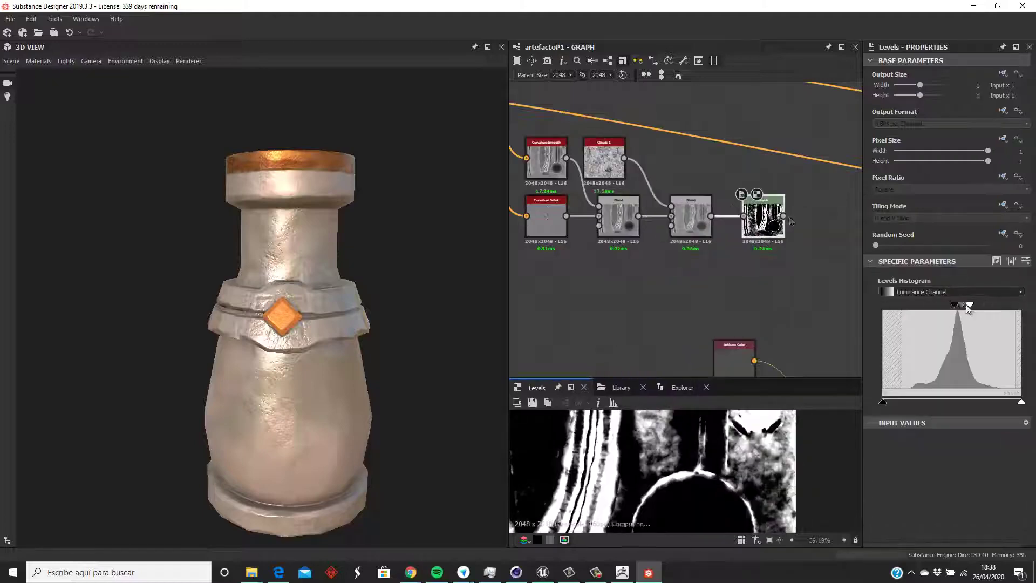
# Step: Blend Grunge Map 007 into the curvature mask at 0.27 opacity
pyautogui.scroll(2, 773, 272)
pyautogui.scroll(-3, 773, 272)
pyautogui.moveTo(620, 249); pyautogui.dragTo(739, 299)
pyautogui.write('grunge')
pyautogui.click(740, 299)
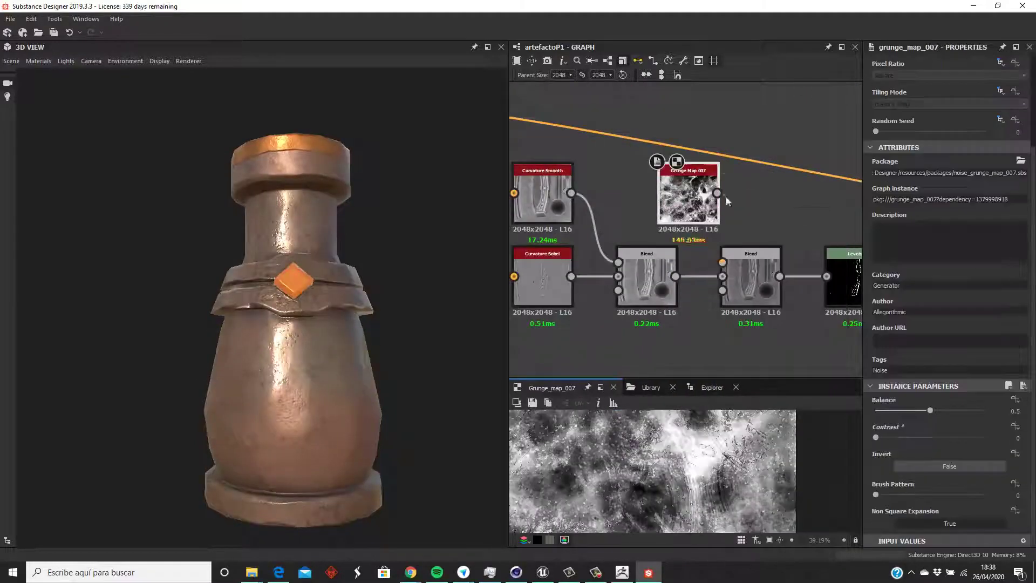
pyautogui.click(751, 276)
pyautogui.moveTo(984, 286); pyautogui.dragTo(895, 290)
# Step: Raise the Levels contrast to sharpen the mask and edit the Uniform Color
pyautogui.moveTo(798, 324); pyautogui.dragTo(755, 281, button='middle')
pyautogui.click(812, 238)
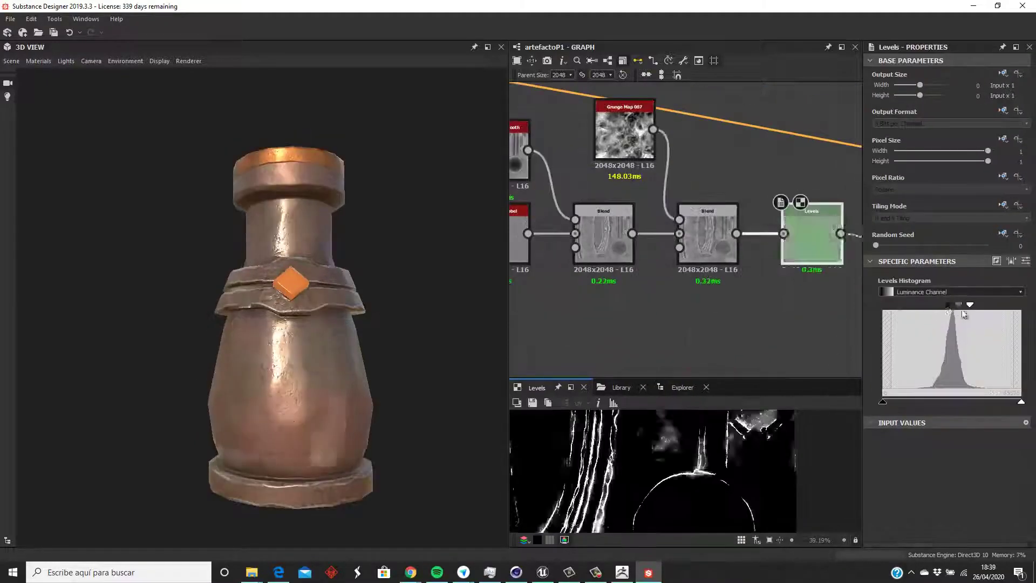
pyautogui.moveTo(967, 305); pyautogui.dragTo(950, 306)
pyautogui.click(707, 237)
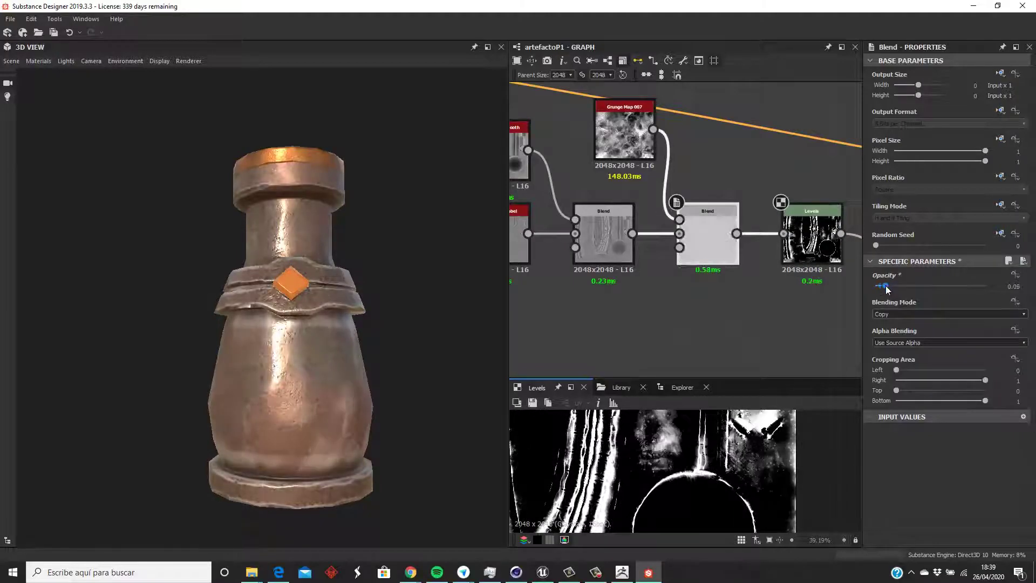
pyautogui.click(812, 237)
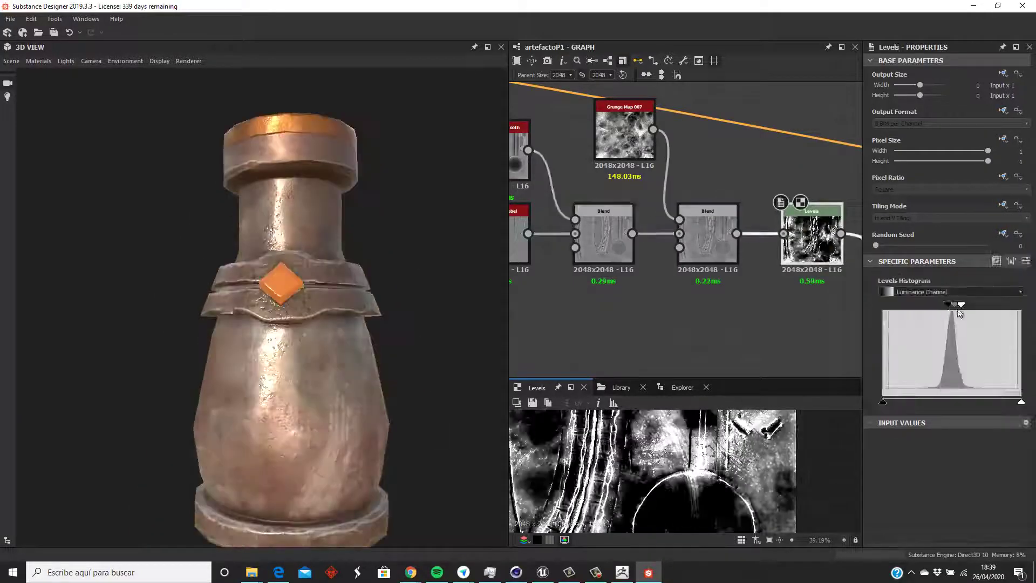
pyautogui.moveTo(755, 324); pyautogui.dragTo(636, 323, button='middle')
pyautogui.scroll(-2, 594, 243)
pyautogui.click(557, 261)
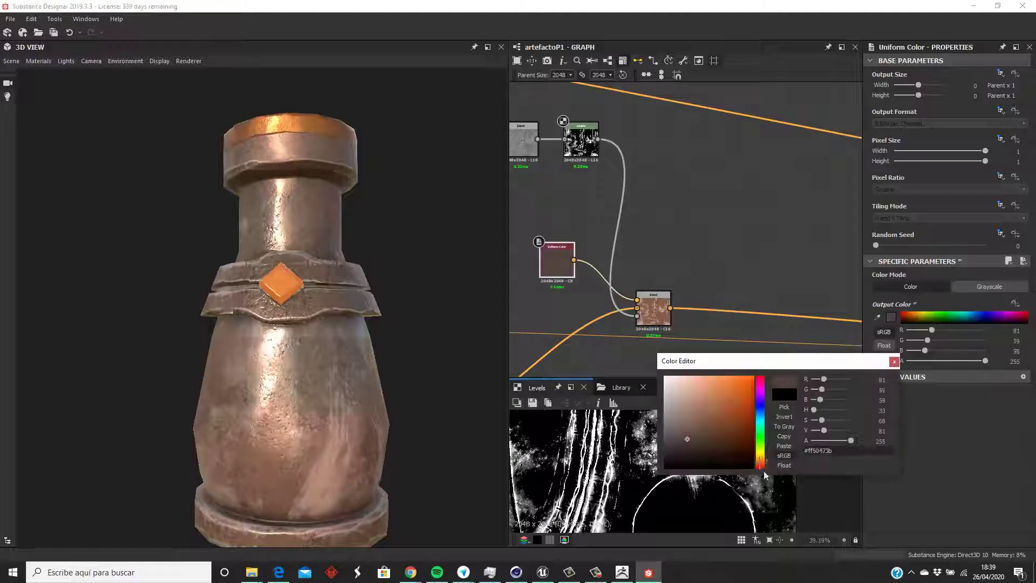
pyautogui.scroll(-2, 593, 242)
# Step: Blend a brownish Uniform Color (129, 91, 75) over the copper through the mg_grease mask at 0.21 opacity
pyautogui.click(588, 153)
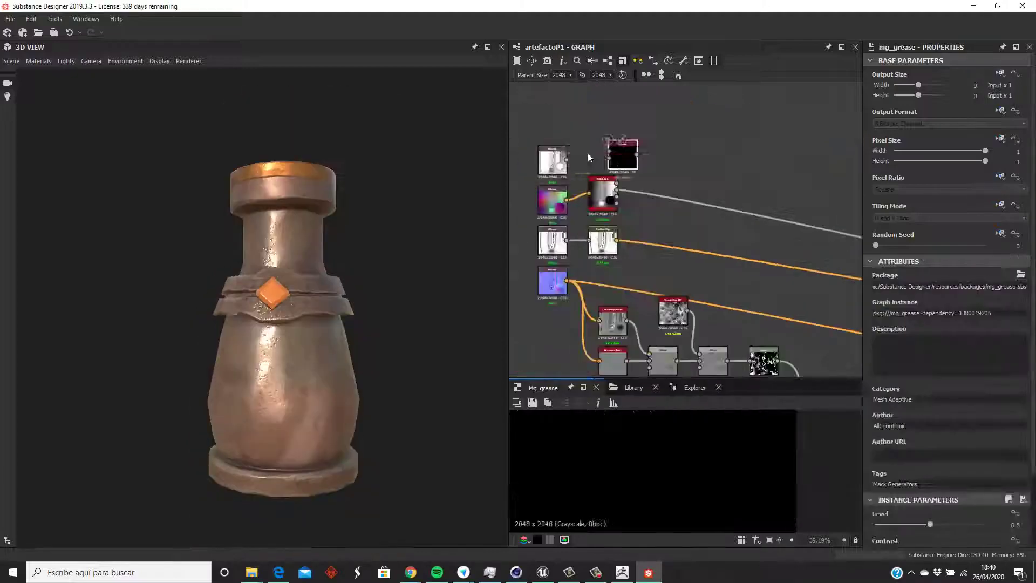
pyautogui.scroll(2, 647, 269)
pyautogui.moveTo(667, 308); pyautogui.dragTo(674, 313)
pyautogui.click(712, 300)
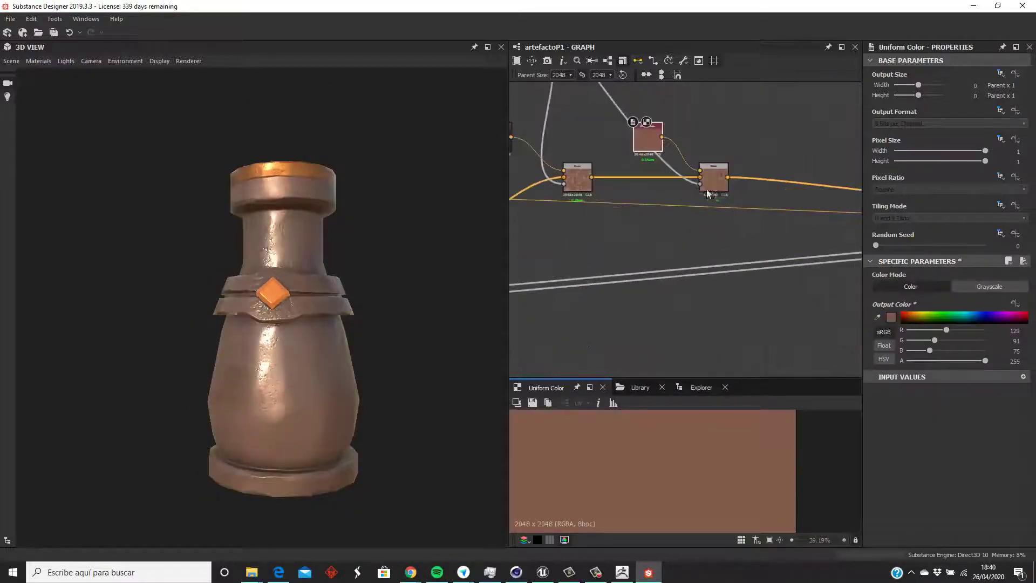